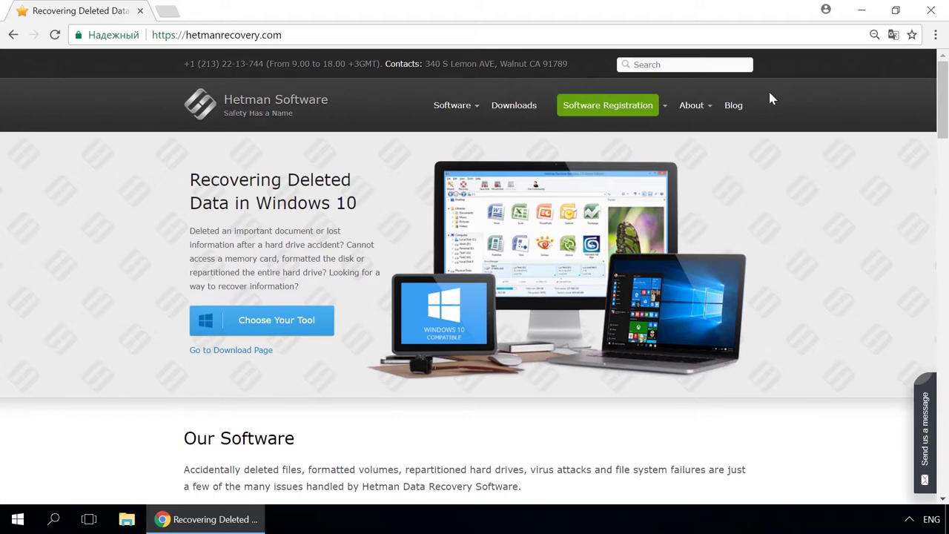
- Browse Hetman Software's hard drive recovery page, its blog, the article on creating a storage space or mirrored volume, and the message form
{"action": "mouse_move", "coordinate": [475, 111]}
{"action": "left_click", "coordinate": [461, 150]}
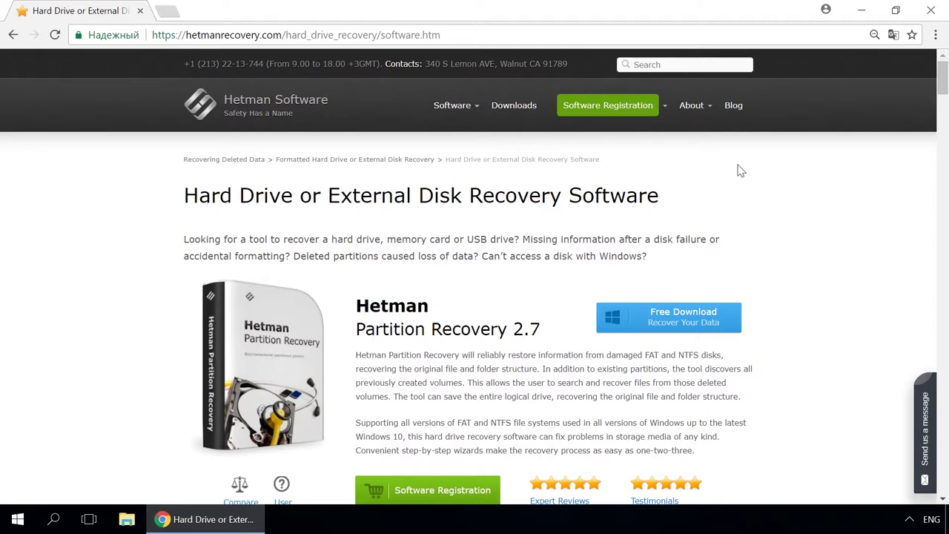
{"action": "left_click", "coordinate": [730, 104]}
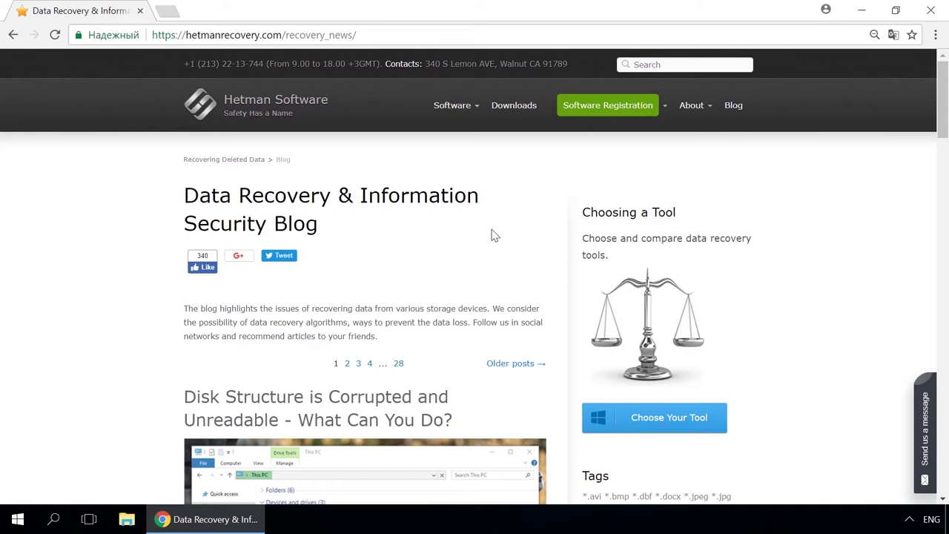
{"action": "scroll", "coordinate": [491, 233], "scroll_direction": "down", "scroll_amount": 8}
{"action": "scroll", "coordinate": [492, 234], "scroll_direction": "down", "scroll_amount": 6}
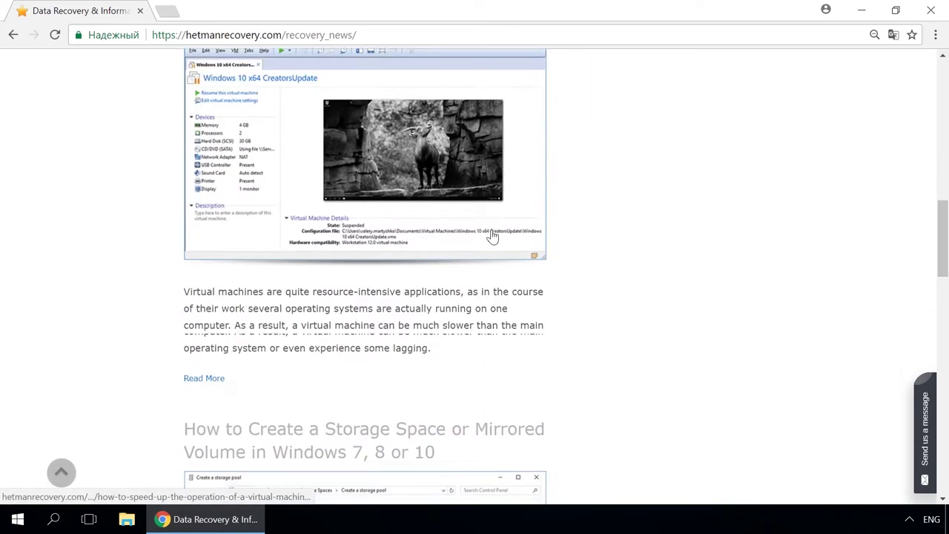
{"action": "left_click", "coordinate": [469, 220]}
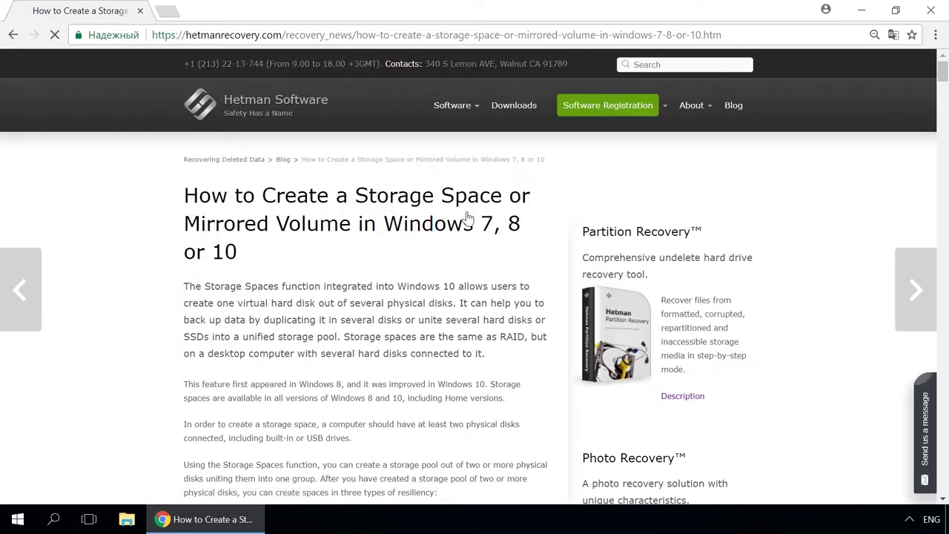
{"action": "scroll", "coordinate": [468, 216], "scroll_direction": "down", "scroll_amount": 8}
{"action": "scroll", "coordinate": [468, 217], "scroll_direction": "down", "scroll_amount": 2}
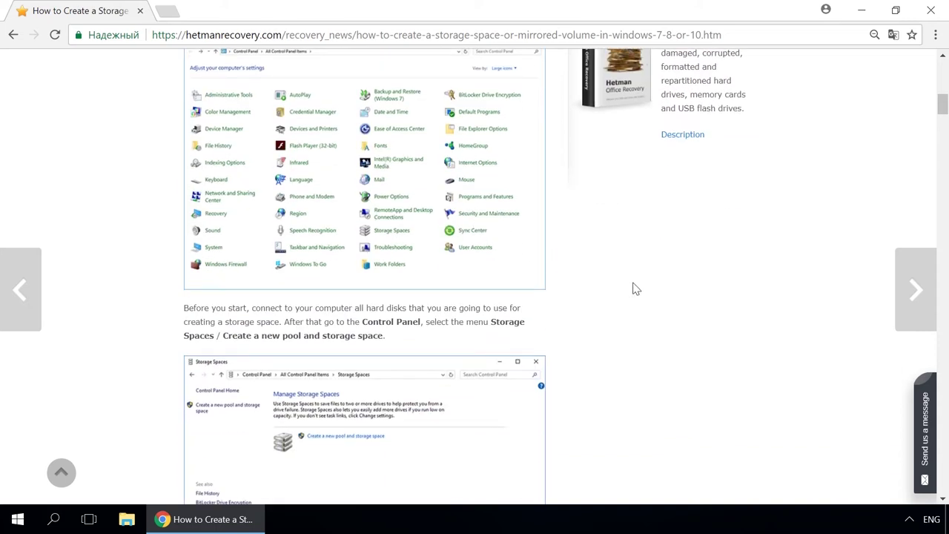
{"action": "left_click", "coordinate": [924, 419]}
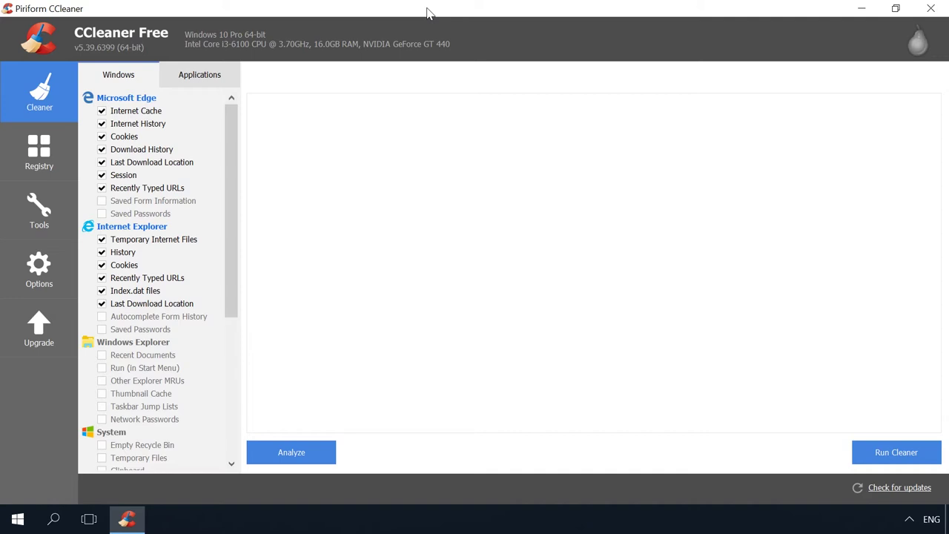
- In CCleaner, view the list of programs available to uninstall and the list of startup programs
{"action": "left_click", "coordinate": [39, 212]}
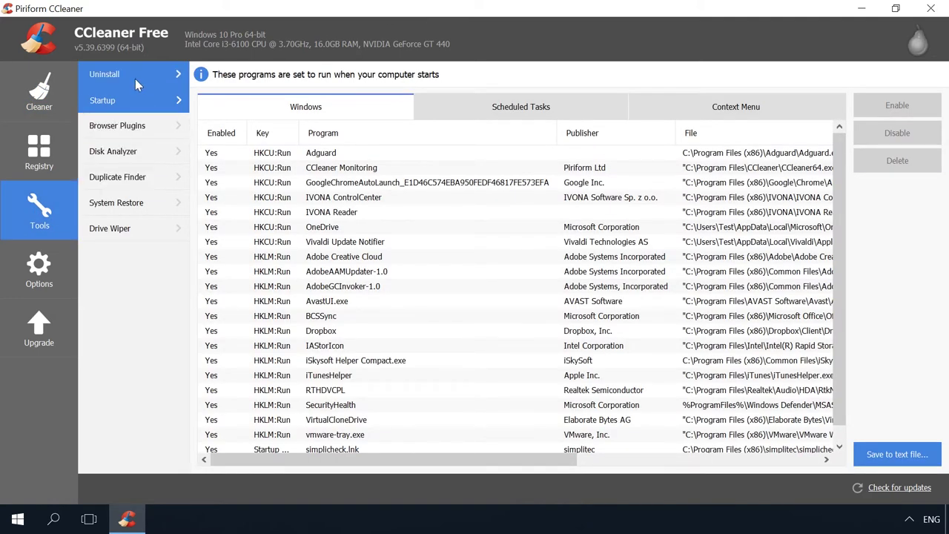
{"action": "left_click", "coordinate": [136, 83]}
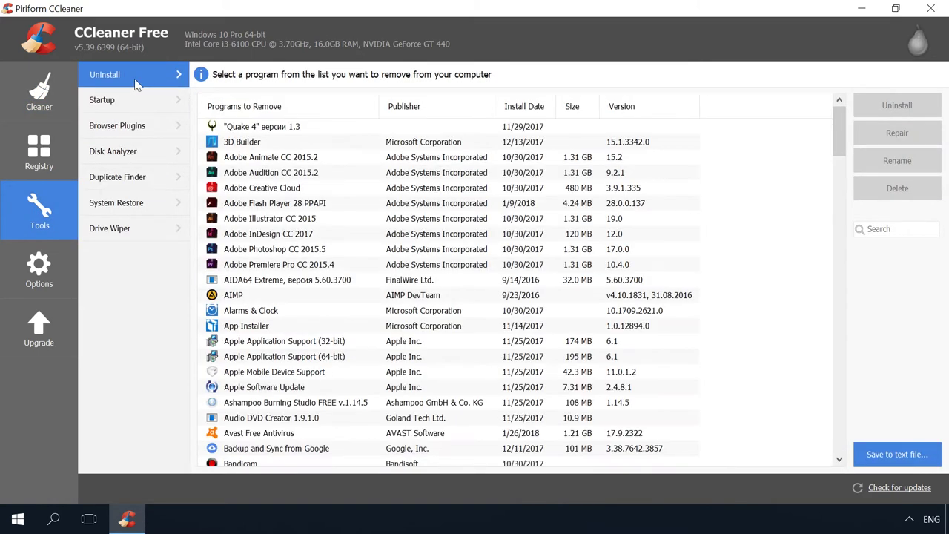
{"action": "left_click", "coordinate": [130, 106]}
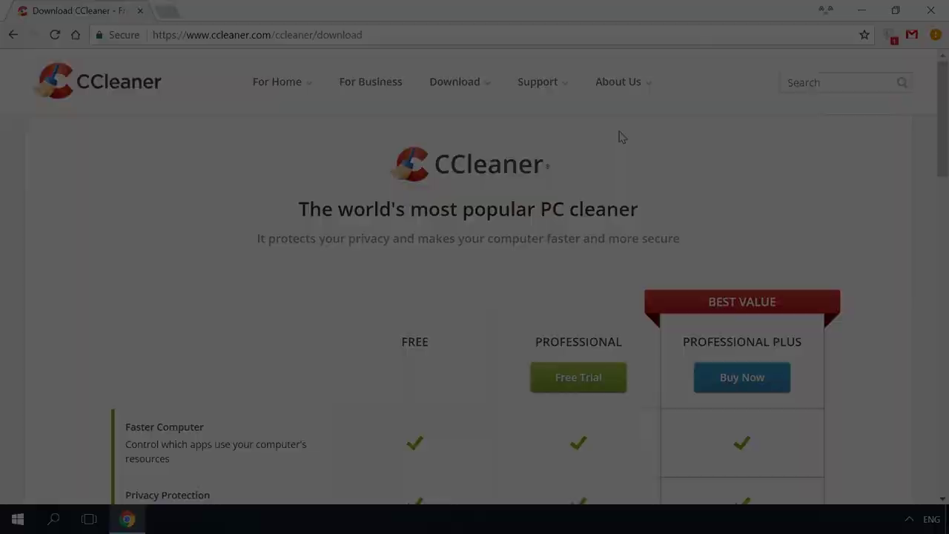
- Download the latest version of CCleaner from FileHippo and review the setup languages, keeping English
{"action": "scroll", "coordinate": [618, 138], "scroll_direction": "down", "scroll_amount": 10}
{"action": "left_click", "coordinate": [398, 267]}
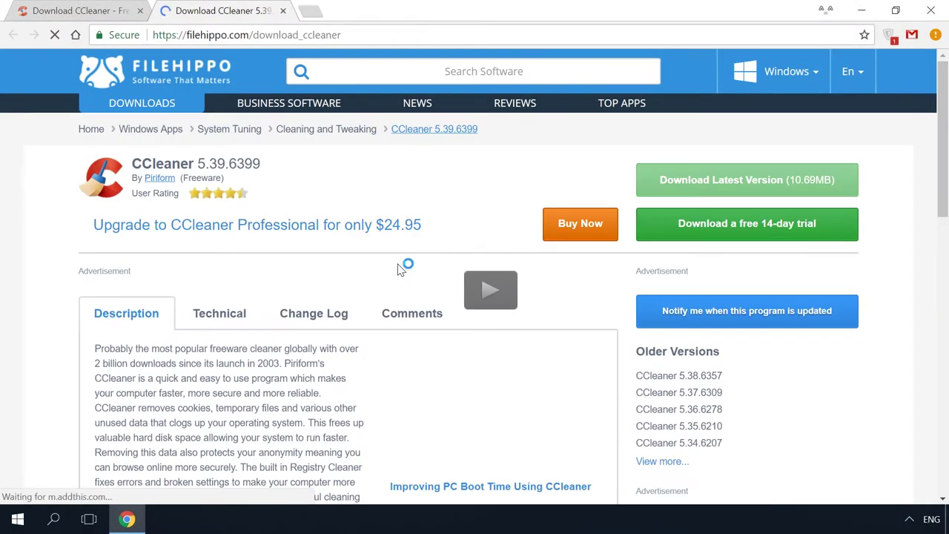
{"action": "left_click", "coordinate": [732, 178]}
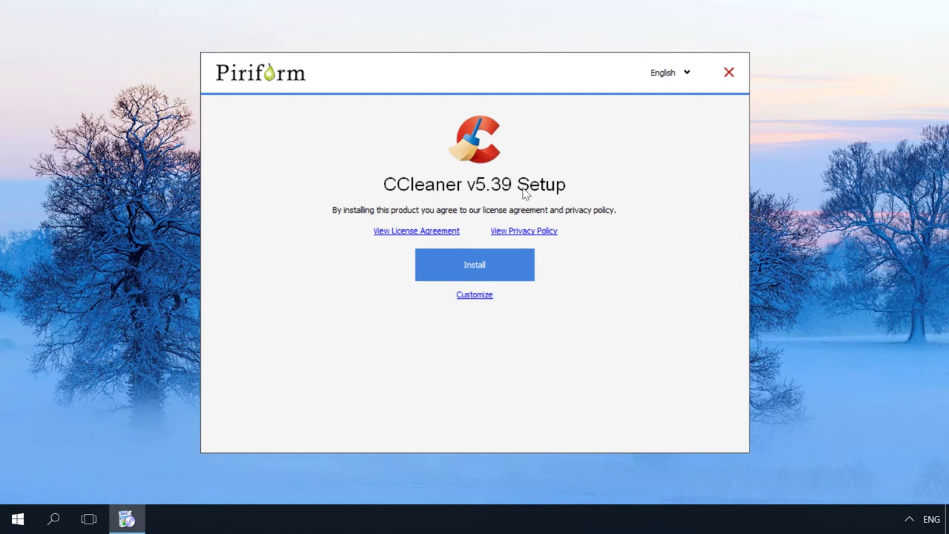
{"action": "left_click", "coordinate": [657, 74]}
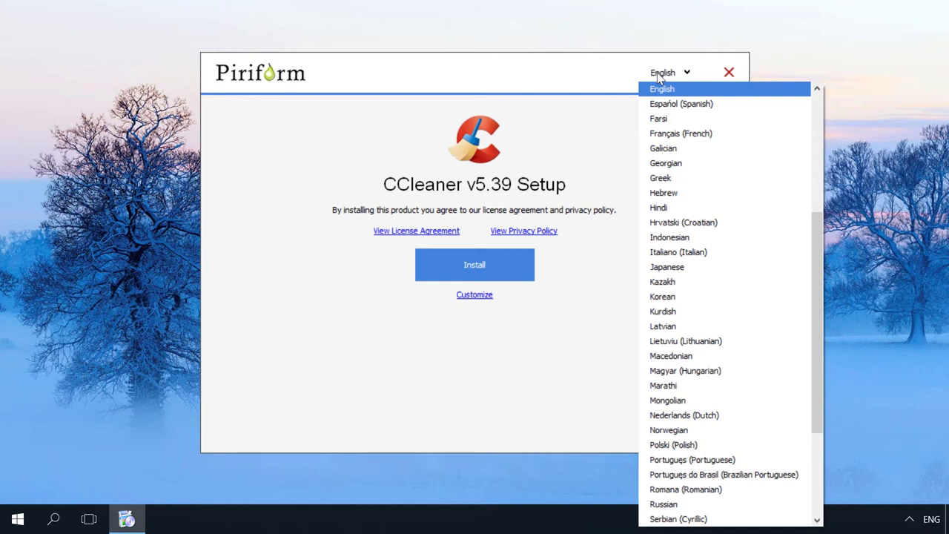
{"action": "left_click", "coordinate": [659, 77]}
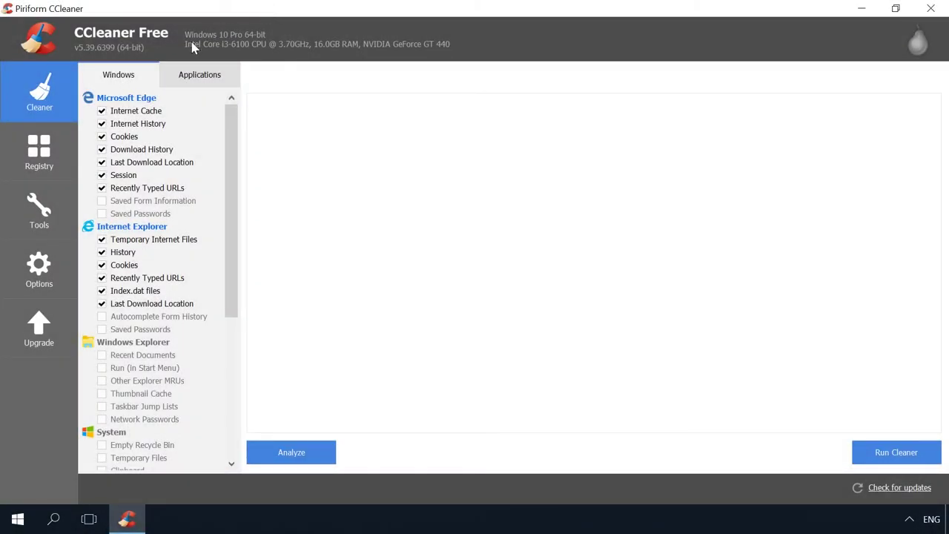
- Scan the registry for issues in all categories with CCleaner and start fixing the selected issues
{"action": "left_click", "coordinate": [49, 151]}
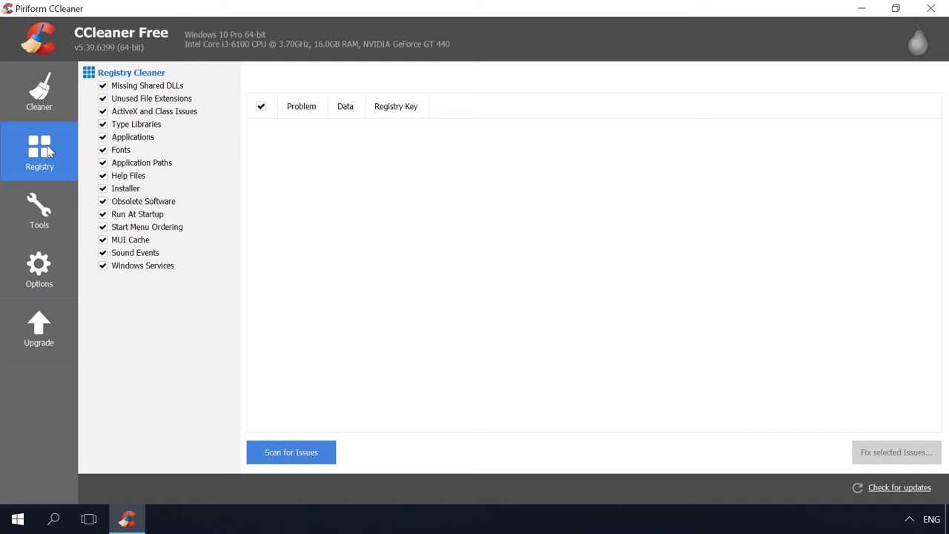
{"action": "left_click", "coordinate": [296, 450]}
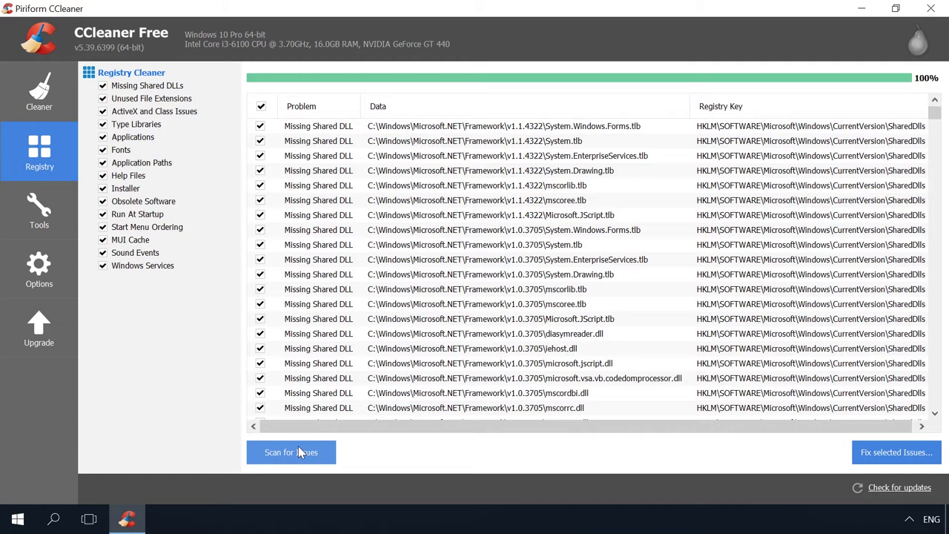
{"action": "left_click", "coordinate": [876, 447]}
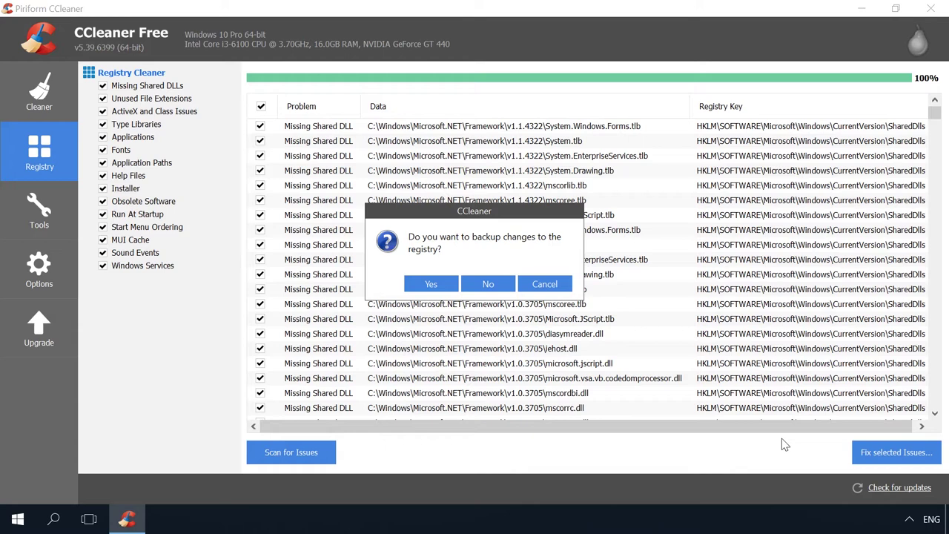
- Back up the registry changes as a .reg file on the Desktop under the default name, and check the file there
{"action": "left_click", "coordinate": [431, 285]}
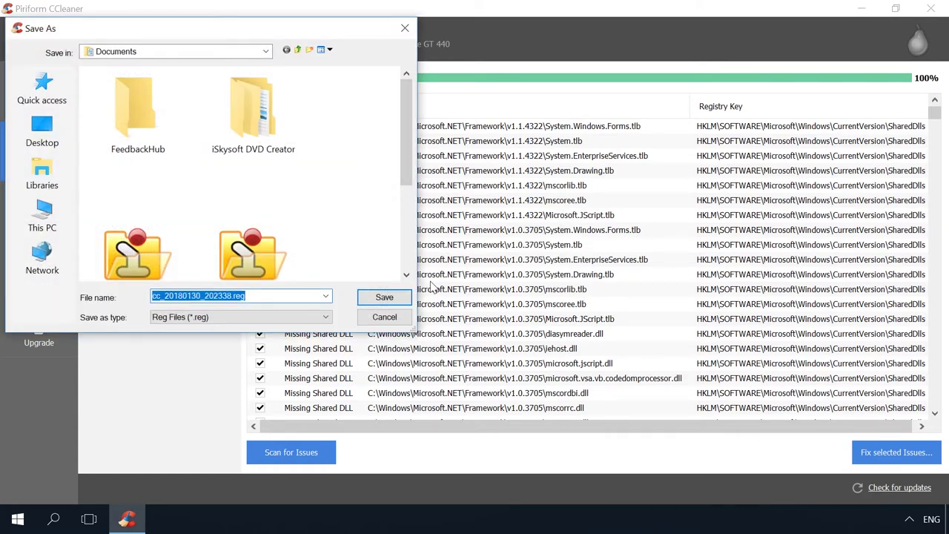
{"action": "left_click", "coordinate": [40, 133]}
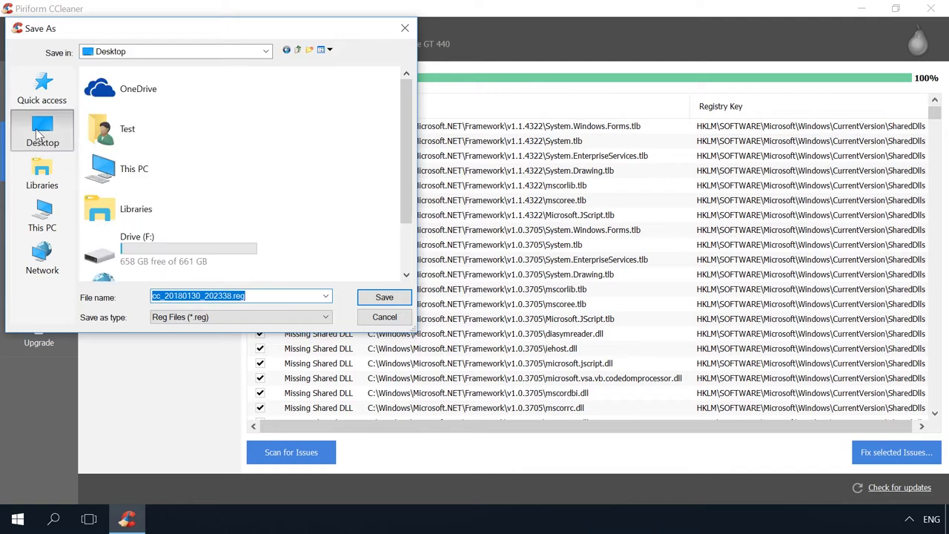
{"action": "left_click", "coordinate": [380, 298]}
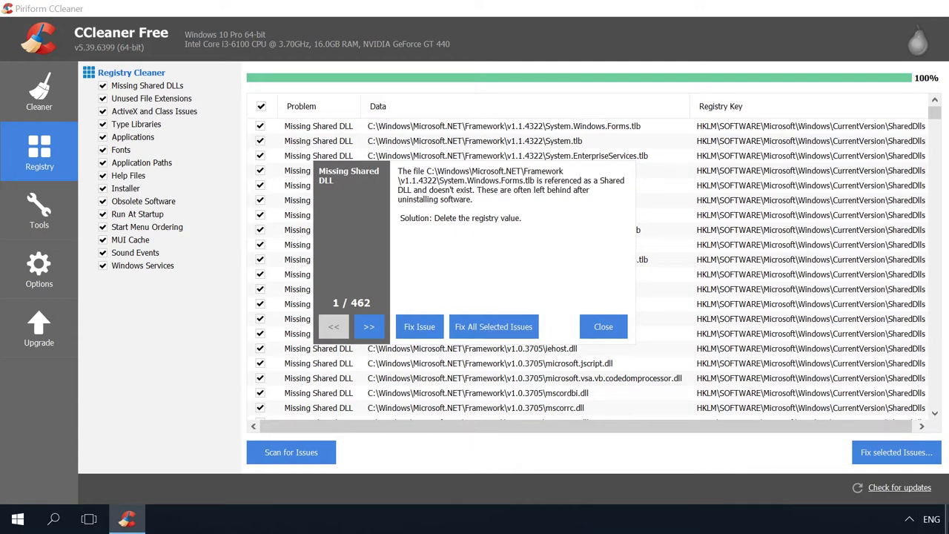
{"action": "left_click", "coordinate": [948, 519]}
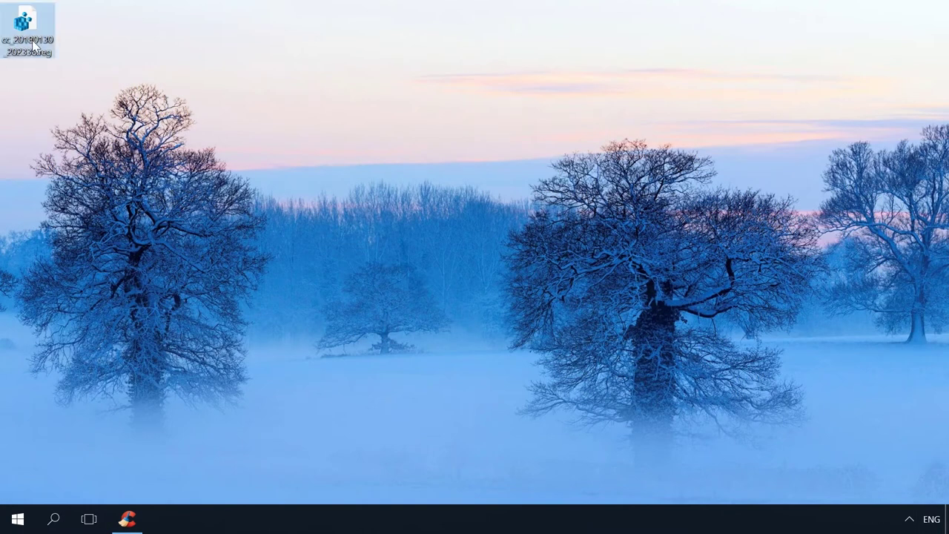
{"action": "left_click", "coordinate": [127, 517]}
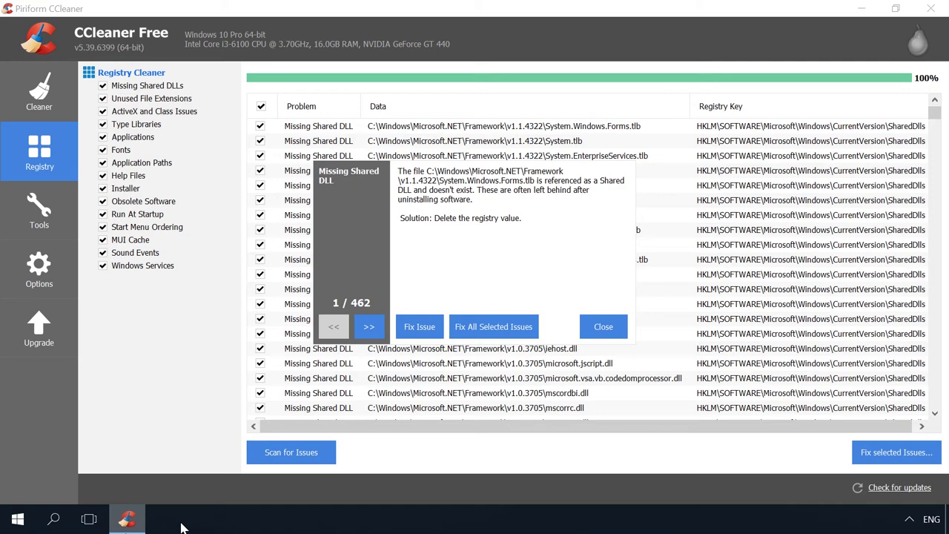
- Fix all selected registry issues, close the issue dialog and scan the registry again
{"action": "left_click", "coordinate": [492, 327]}
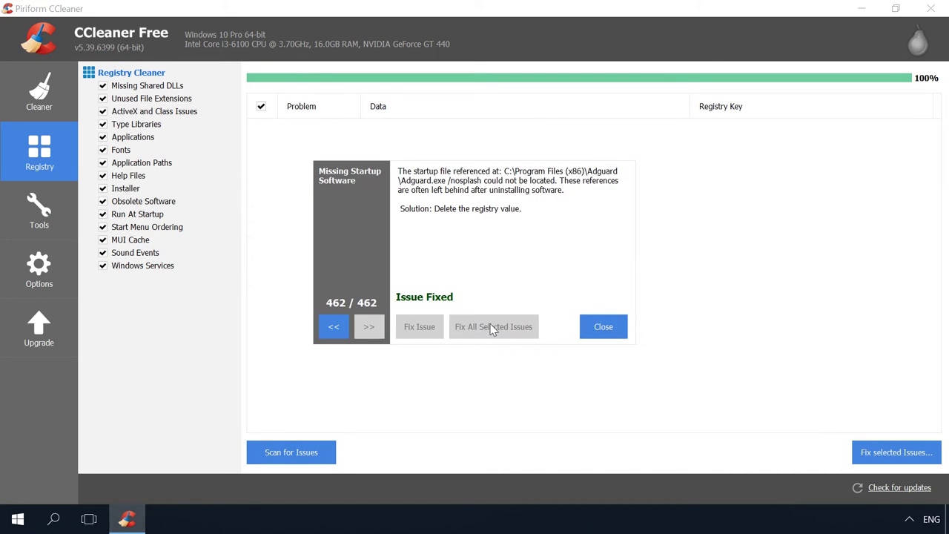
{"action": "left_click", "coordinate": [606, 327]}
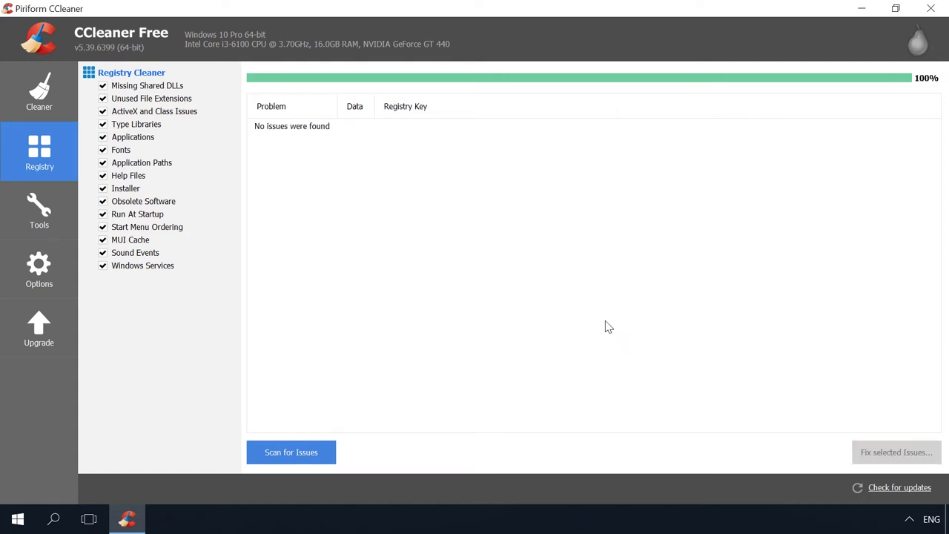
{"action": "left_click", "coordinate": [290, 454]}
- Open the registry backup file saved on the desktop to restore the changed entries
{"action": "left_click", "coordinate": [946, 519]}
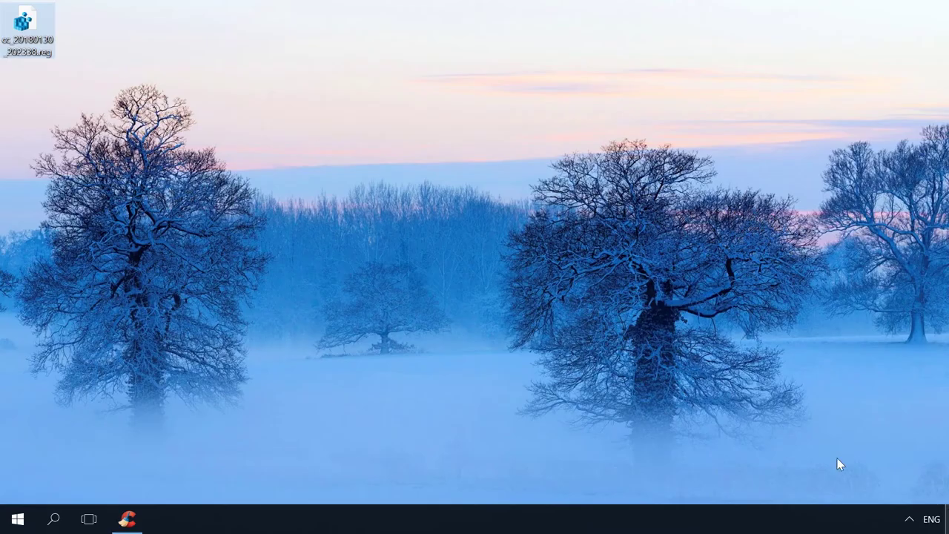
{"action": "double_click", "coordinate": [32, 46]}
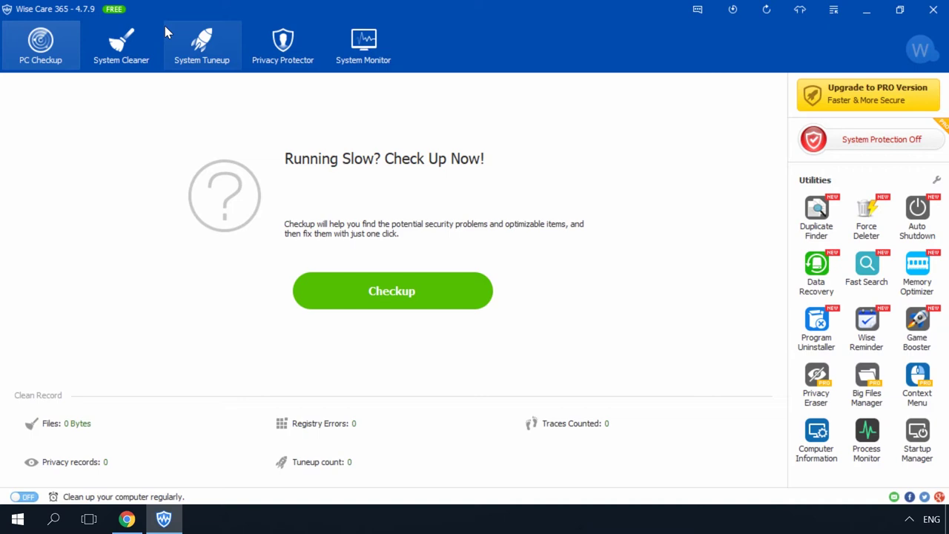
- In Wise Care 365, look through the System Cleaner, System Tuneup, Privacy Protector and System Monitor sections
{"action": "left_click", "coordinate": [126, 41]}
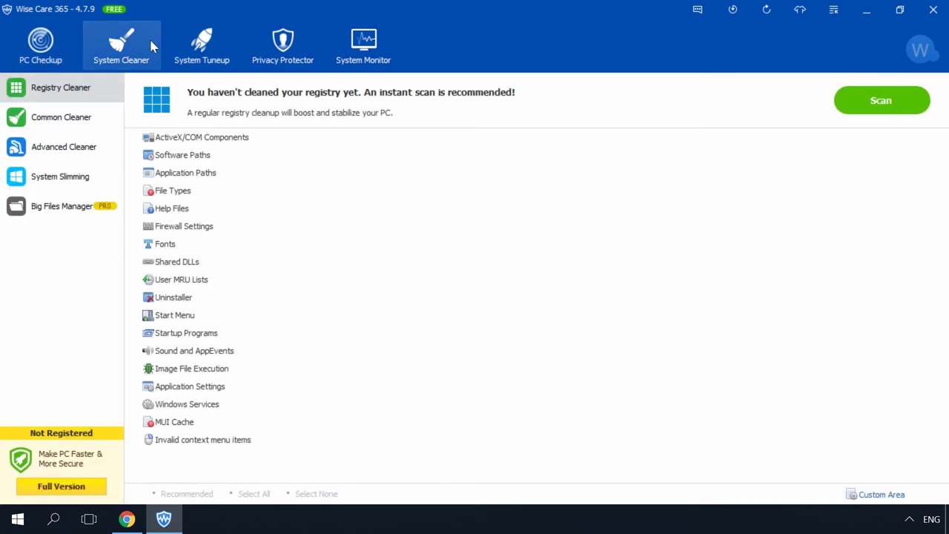
{"action": "left_click", "coordinate": [193, 45]}
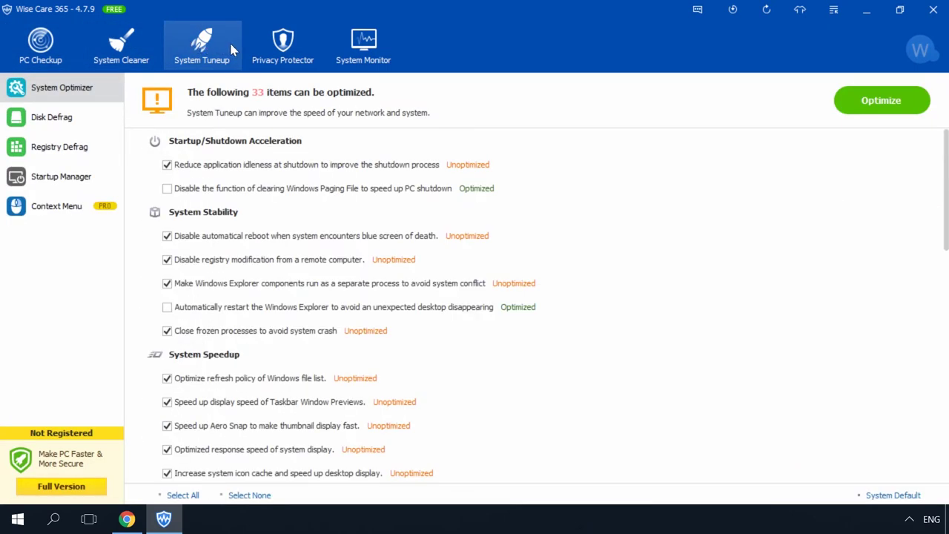
{"action": "left_click", "coordinate": [279, 53]}
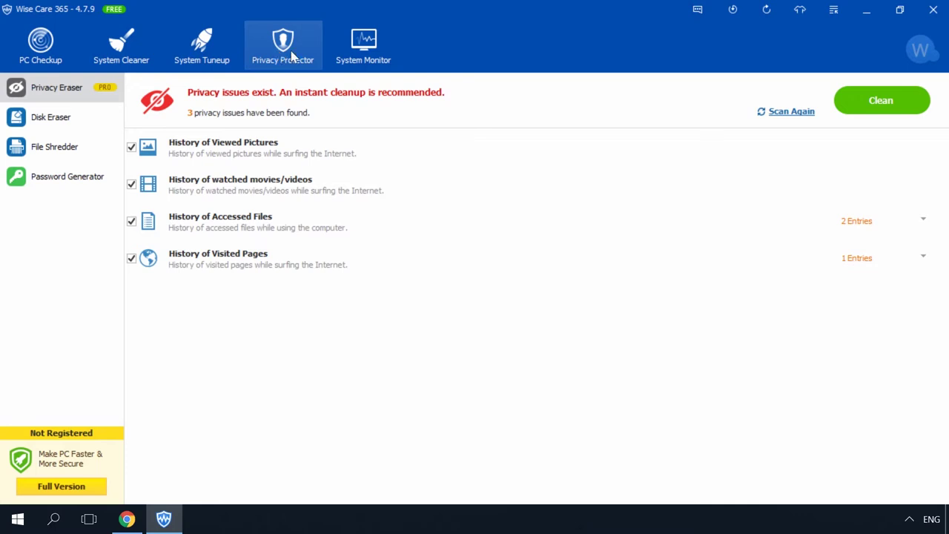
{"action": "left_click", "coordinate": [351, 57]}
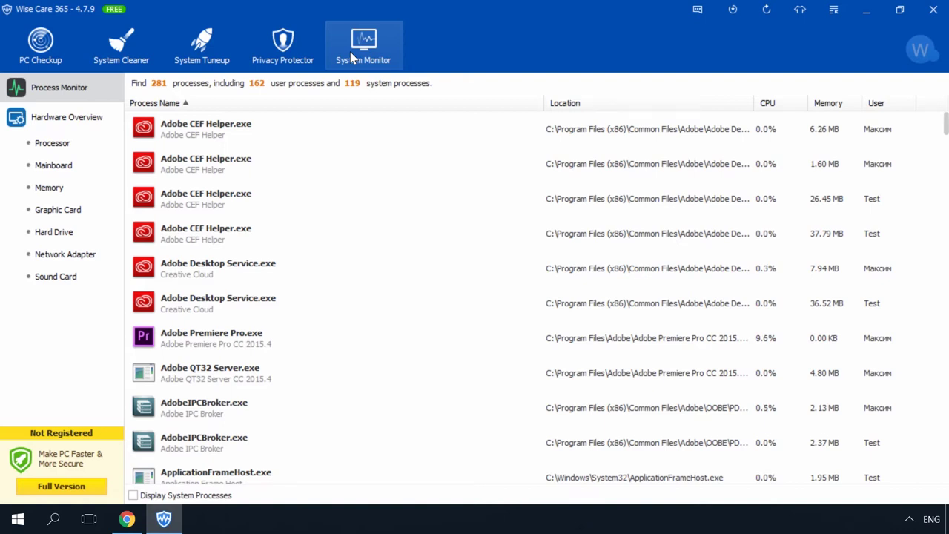
- Scan the registry with Wise Care 365's Registry Cleaner and clean the selected problems
{"action": "left_click", "coordinate": [126, 45]}
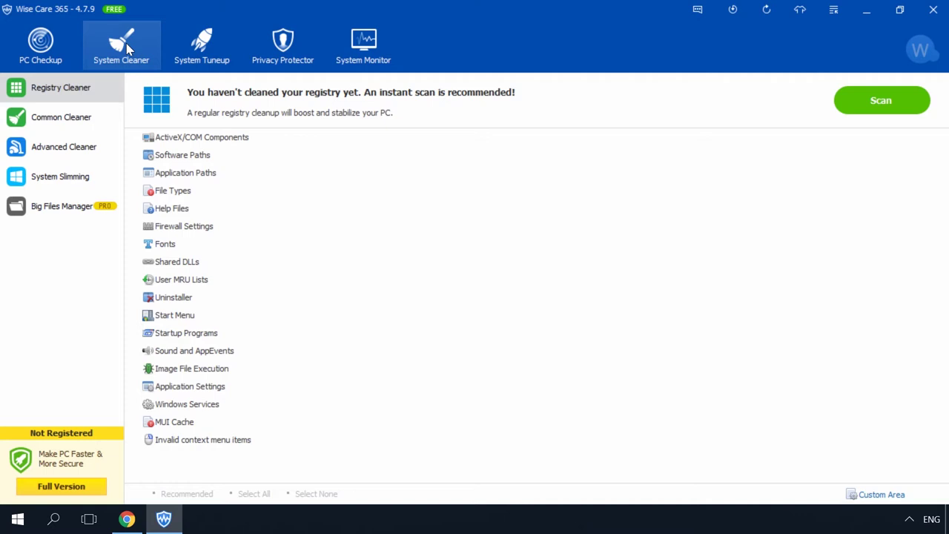
{"action": "left_click", "coordinate": [876, 104]}
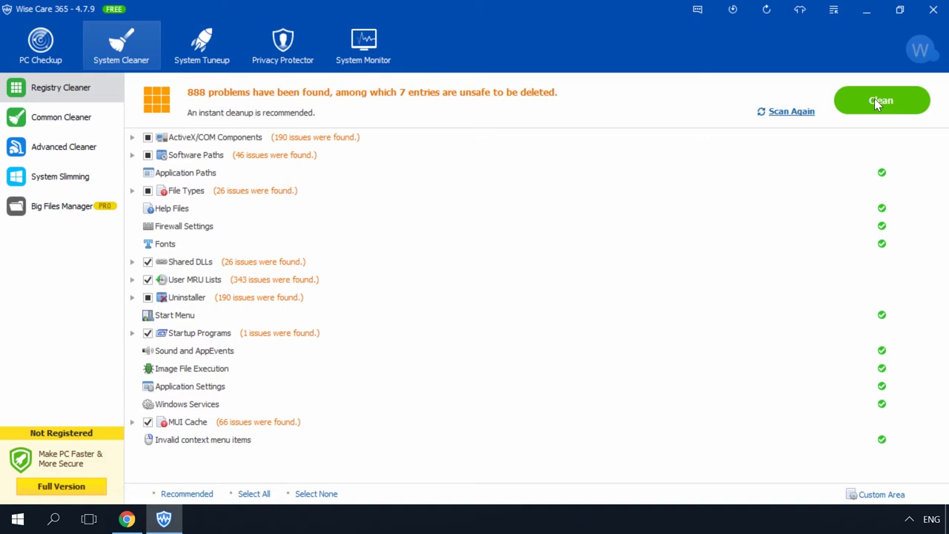
{"action": "left_click", "coordinate": [874, 98]}
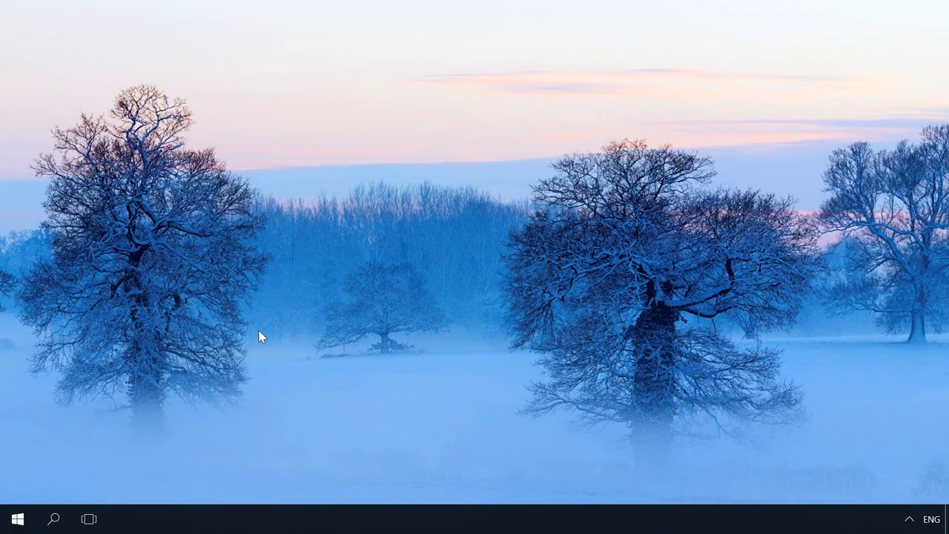
- Open the Registry Editor with regedit, export the entire registry to a .reg file on the desktop and minimize the editor
{"action": "key", "text": "super+r"}
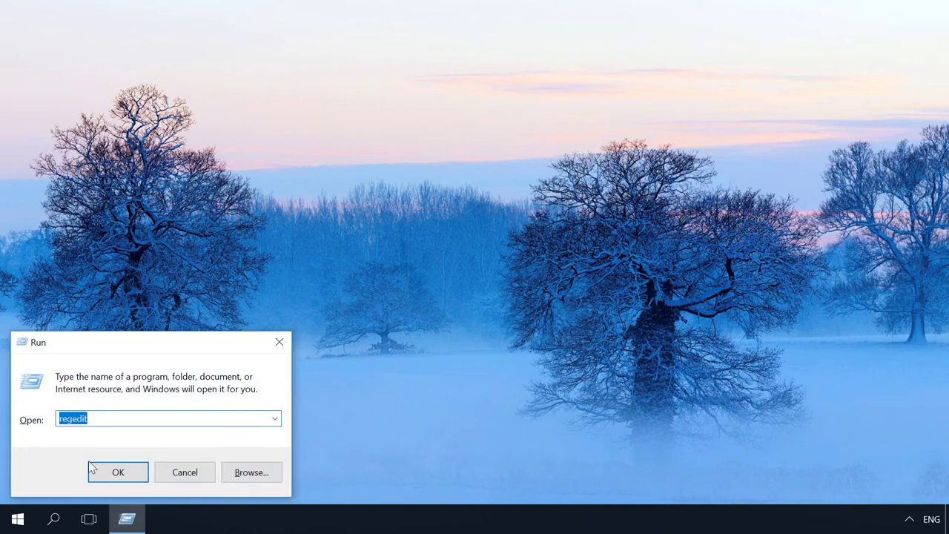
{"action": "left_click", "coordinate": [119, 473]}
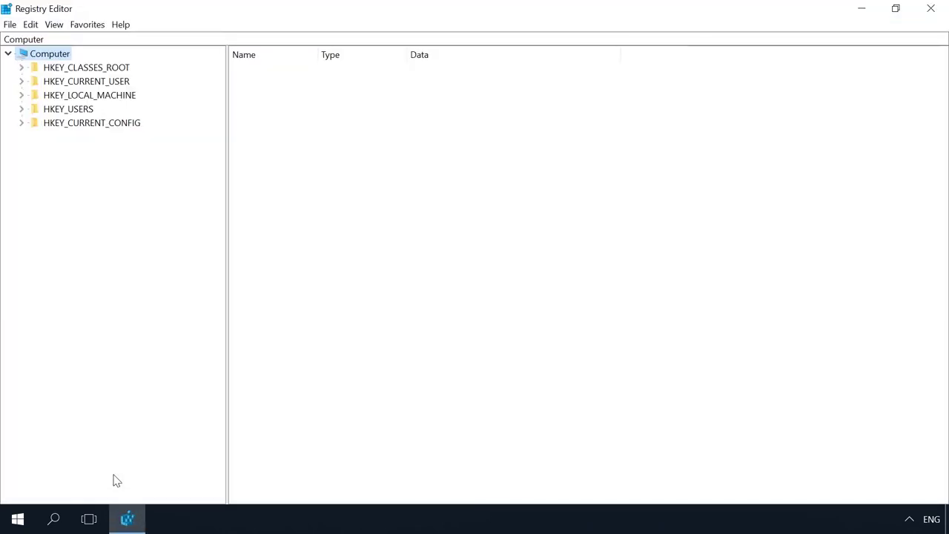
{"action": "left_click", "coordinate": [10, 25]}
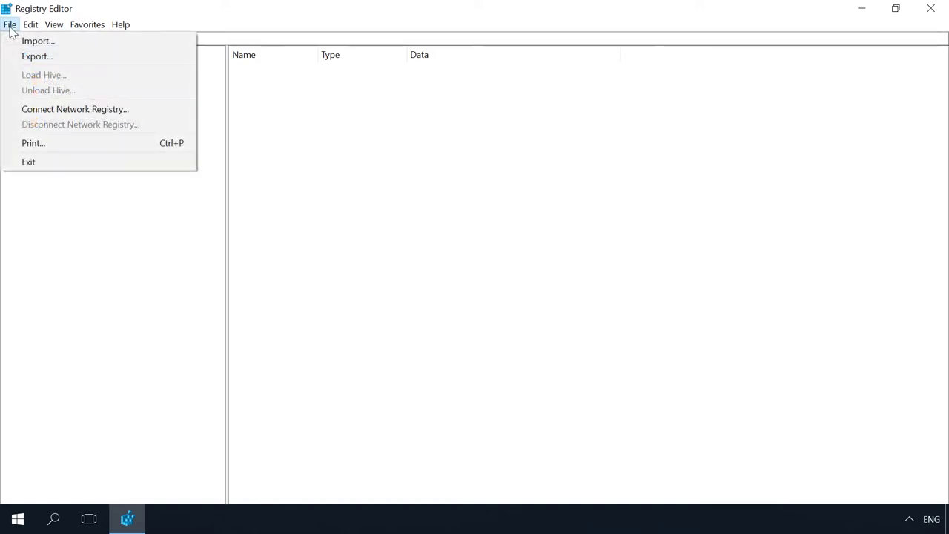
{"action": "left_click", "coordinate": [37, 56]}
{"action": "left_click", "coordinate": [42, 146]}
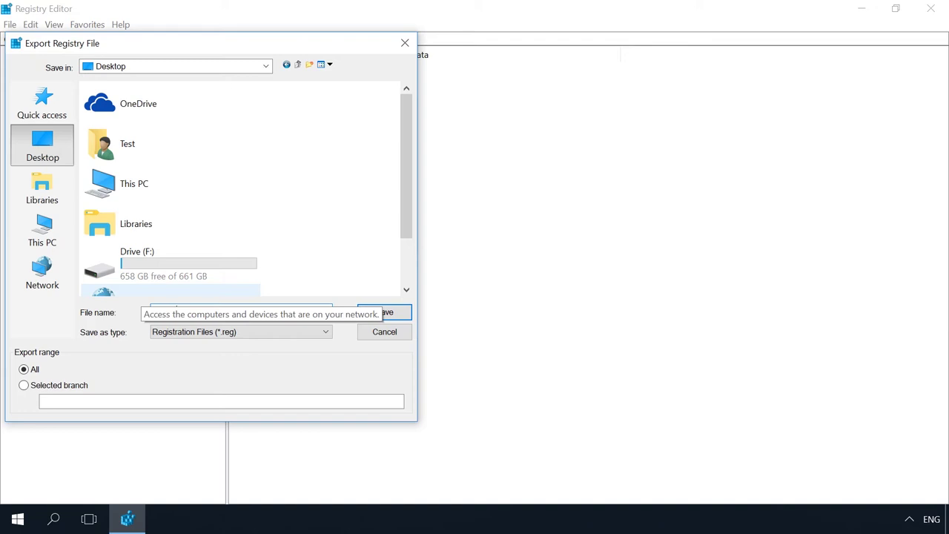
{"action": "left_click", "coordinate": [391, 311]}
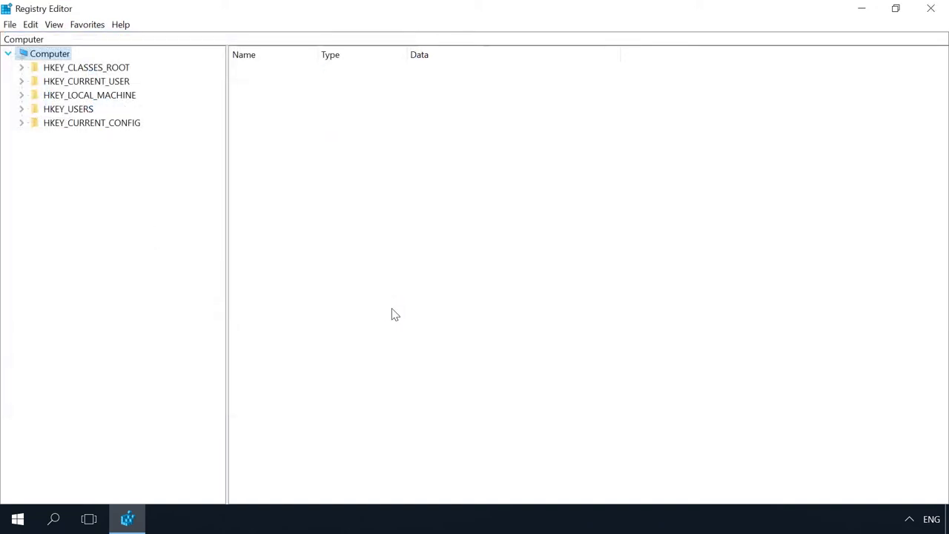
{"action": "left_click", "coordinate": [861, 8]}
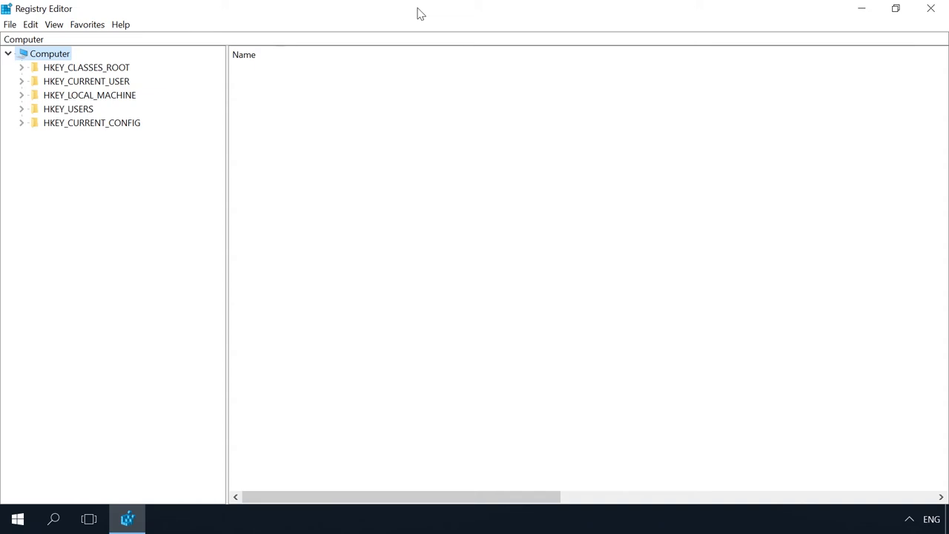
- Search the registry with Find and delete the (Default) value of the matching HKEY_CLASSES_ROOT\.pdf key
{"action": "left_click", "coordinate": [30, 24]}
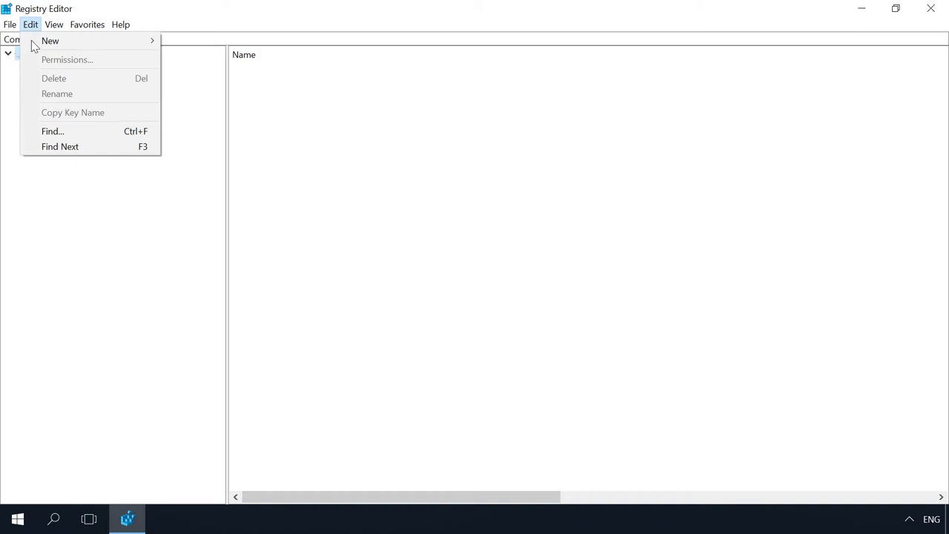
{"action": "left_click", "coordinate": [50, 132]}
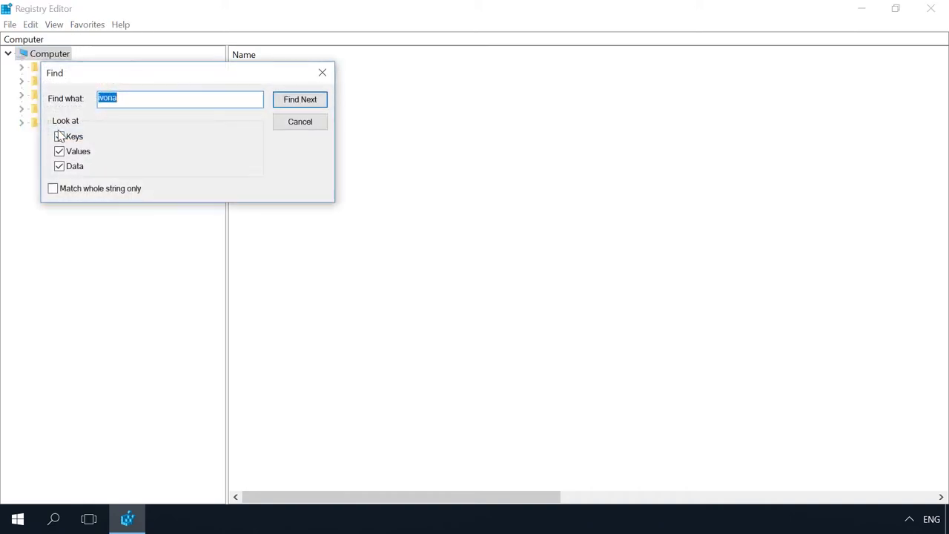
{"action": "left_click", "coordinate": [60, 137]}
{"action": "left_click", "coordinate": [294, 100]}
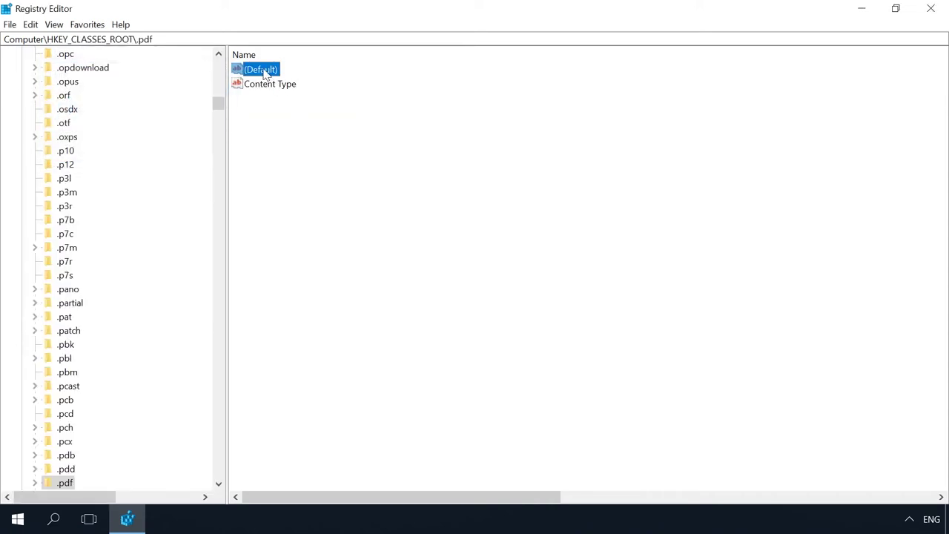
{"action": "right_click", "coordinate": [266, 75]}
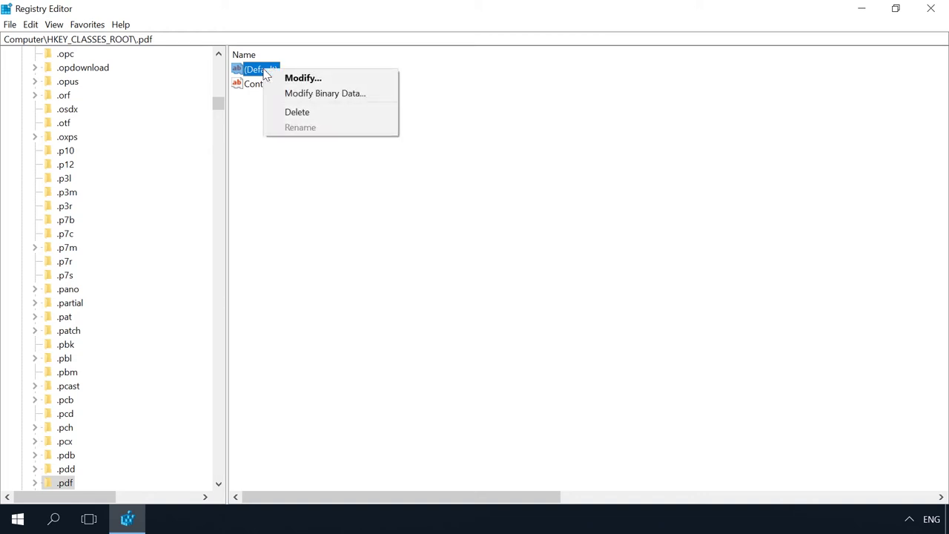
{"action": "left_click", "coordinate": [304, 114]}
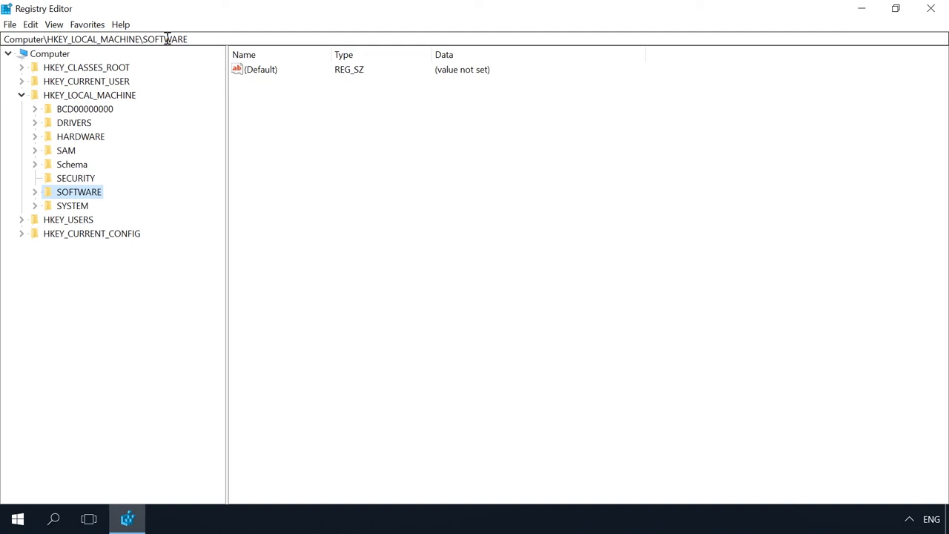
- Expand HKEY_LOCAL_MACHINE\SOFTWARE and its WOW6432Node subkey and look through the program keys for leftovers
{"action": "left_click", "coordinate": [34, 192]}
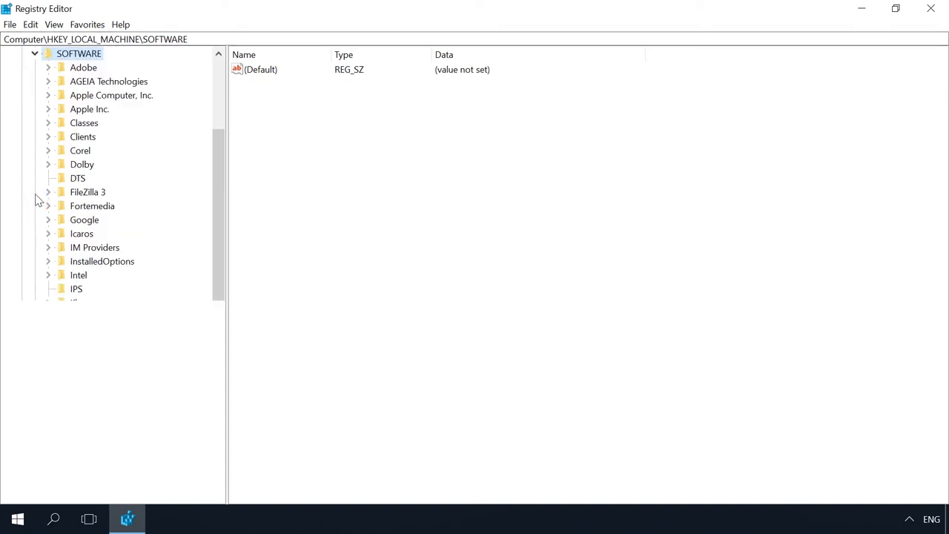
{"action": "scroll", "coordinate": [110, 174], "scroll_direction": "down", "scroll_amount": 6}
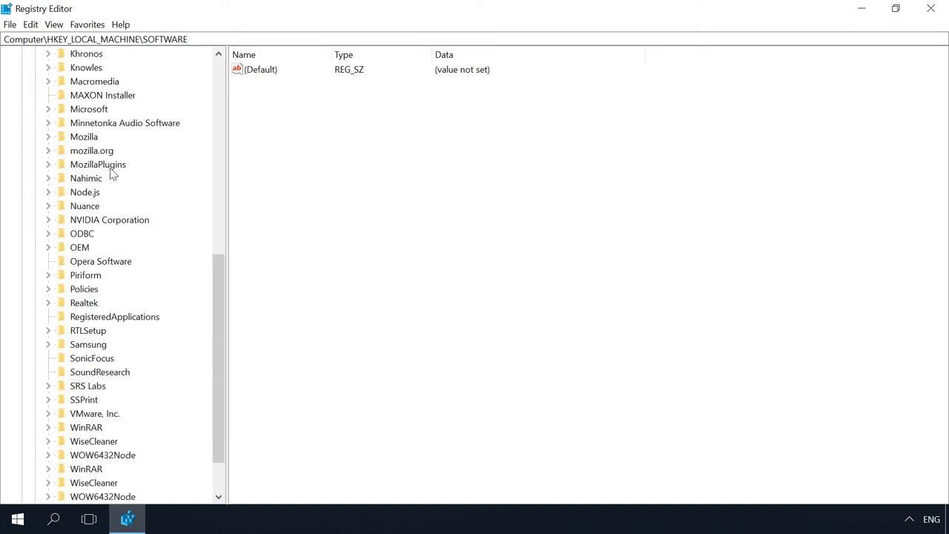
{"action": "scroll", "coordinate": [110, 173], "scroll_direction": "down", "scroll_amount": 1}
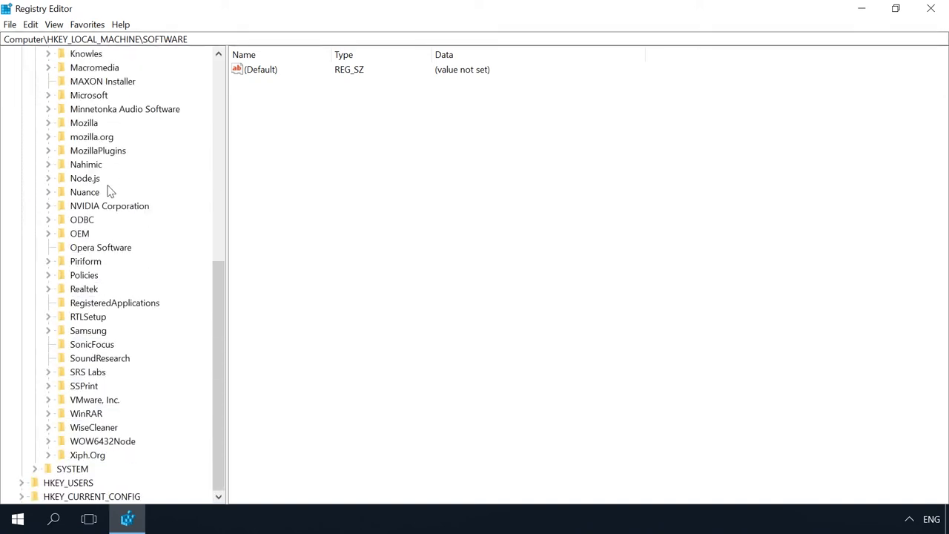
{"action": "left_click", "coordinate": [87, 442]}
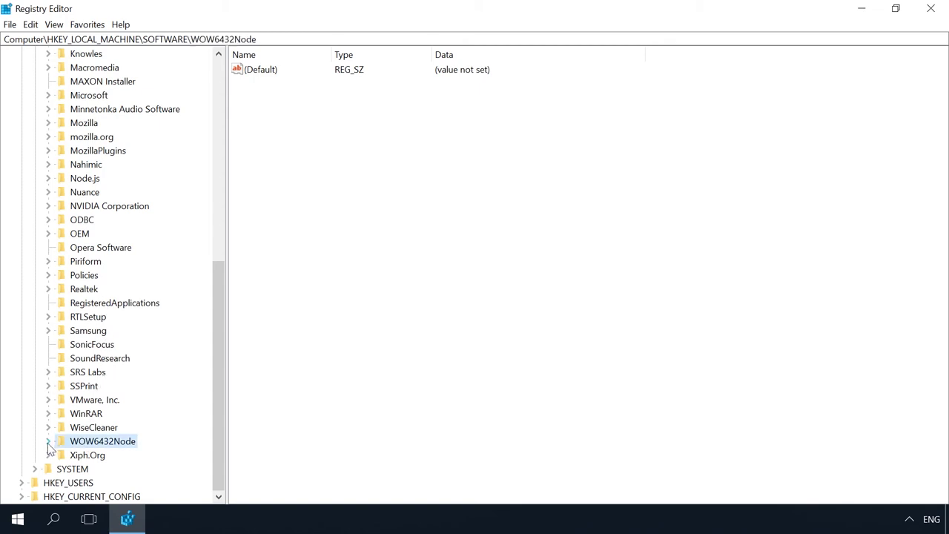
{"action": "left_click", "coordinate": [49, 442]}
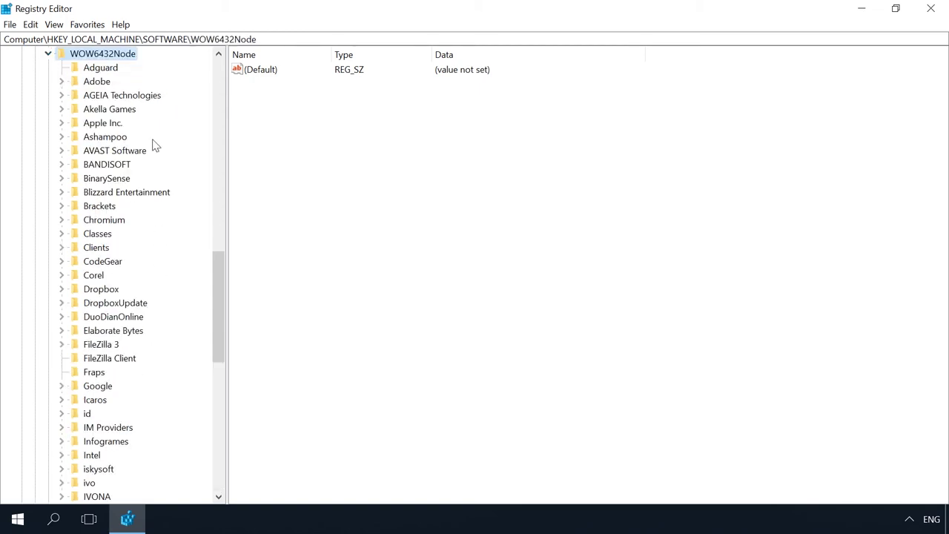
{"action": "scroll", "coordinate": [122, 81], "scroll_direction": "down", "scroll_amount": 4}
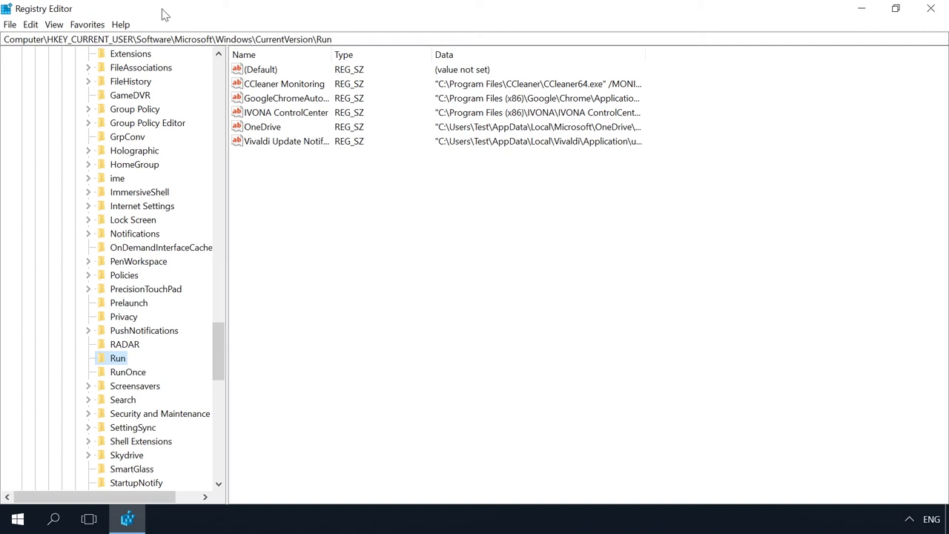
- Review the startup entries in the HKEY_CURRENT_USER and HKEY_LOCAL_MACHINE Run keys and try to delete the AvastUI.exe value
{"action": "left_click", "coordinate": [77, 39]}
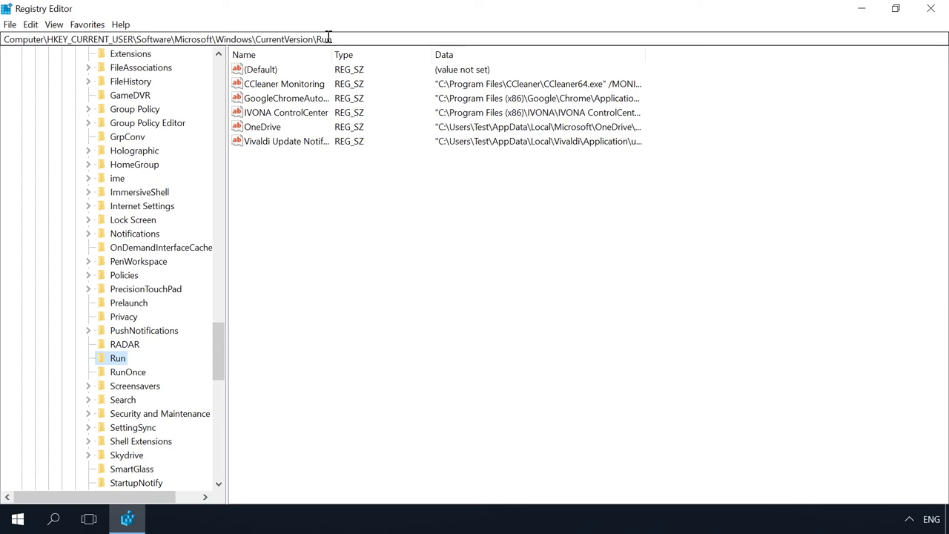
{"action": "left_click", "coordinate": [276, 127]}
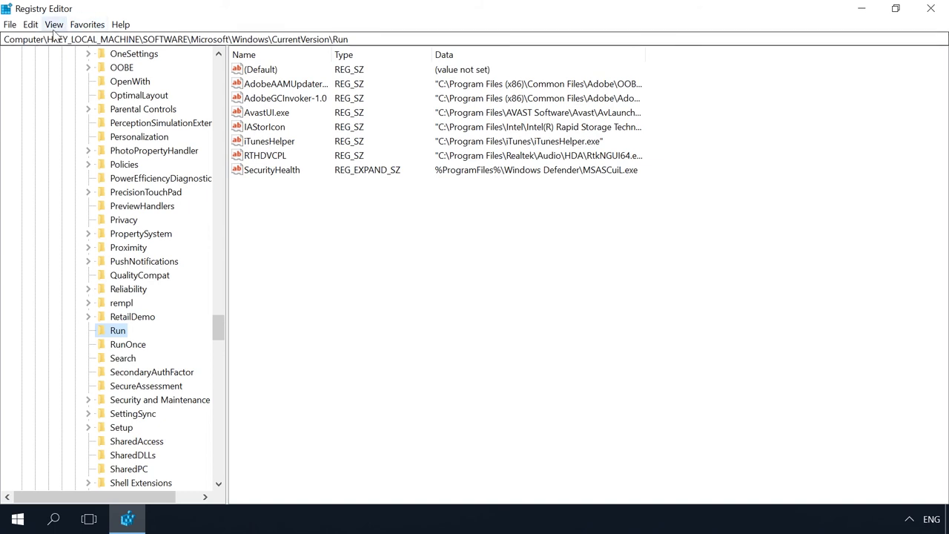
{"action": "left_click", "coordinate": [263, 116]}
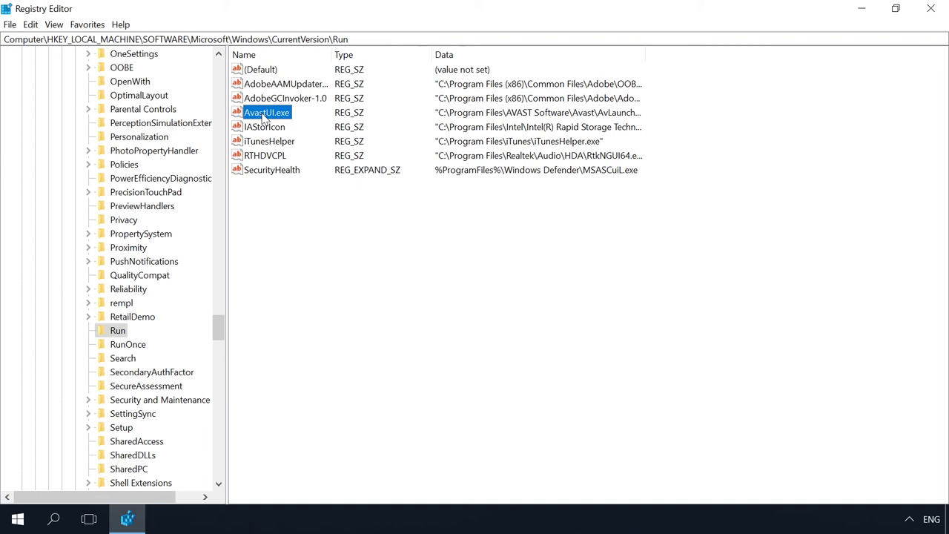
{"action": "right_click", "coordinate": [264, 119]}
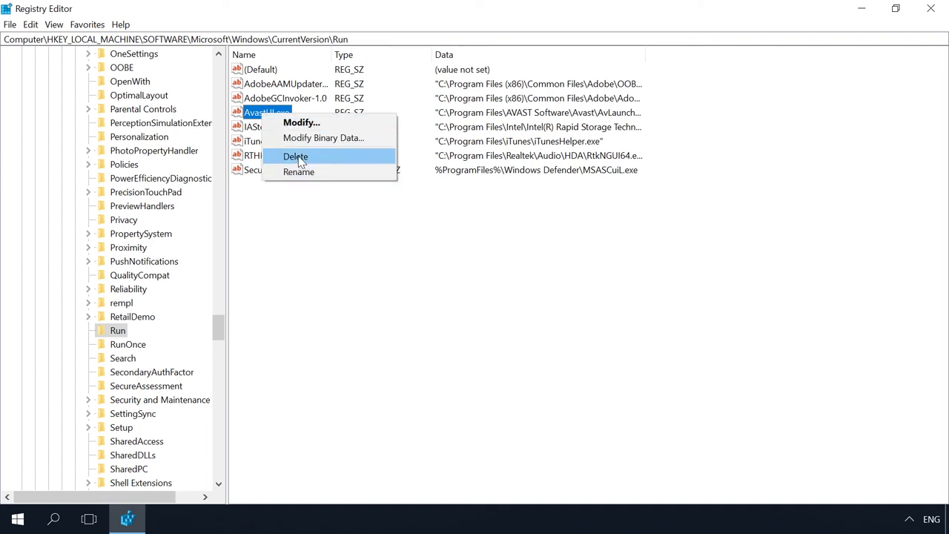
{"action": "left_click", "coordinate": [298, 158]}
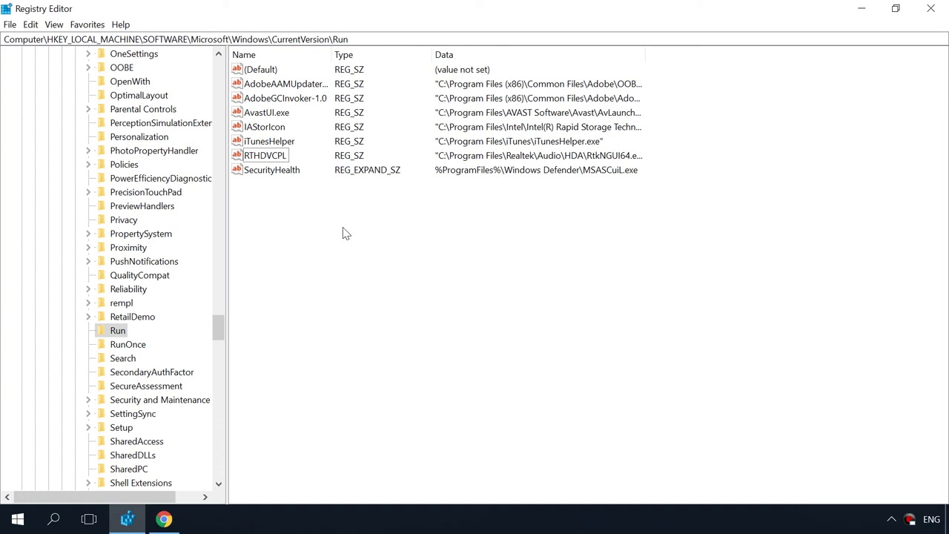
- Open the RTHDVCPL value in the HKEY_LOCAL_MACHINE Run key for editing and copy its value data
{"action": "right_click", "coordinate": [268, 159]}
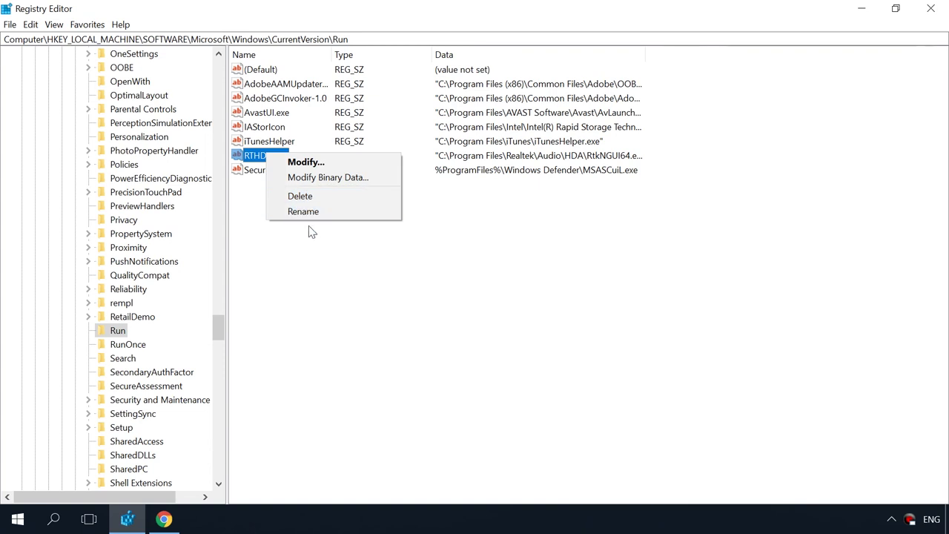
{"action": "left_click", "coordinate": [302, 166]}
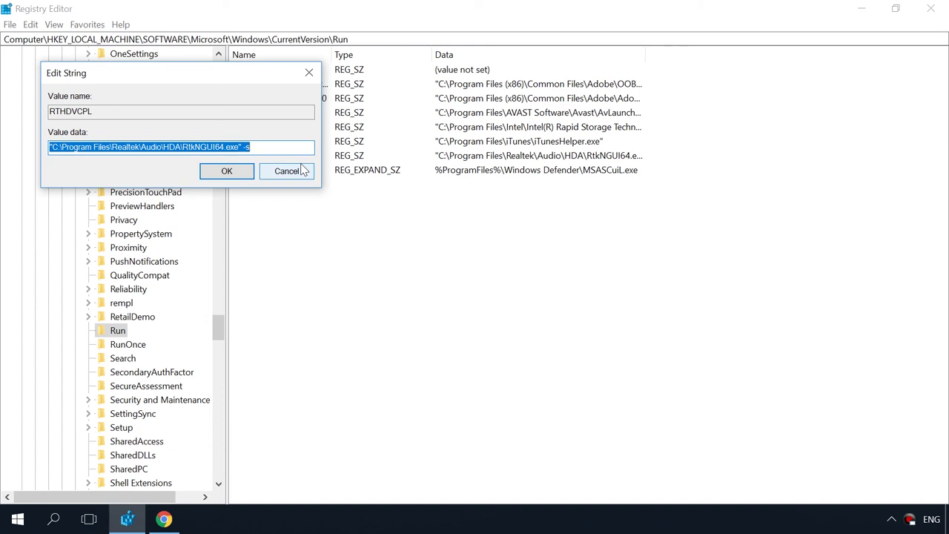
{"action": "right_click", "coordinate": [210, 146]}
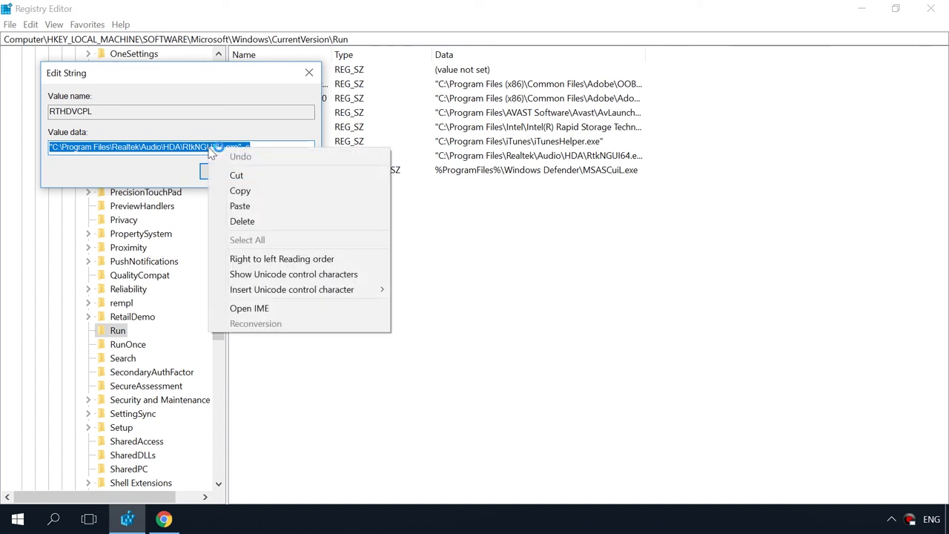
{"action": "left_click", "coordinate": [240, 191]}
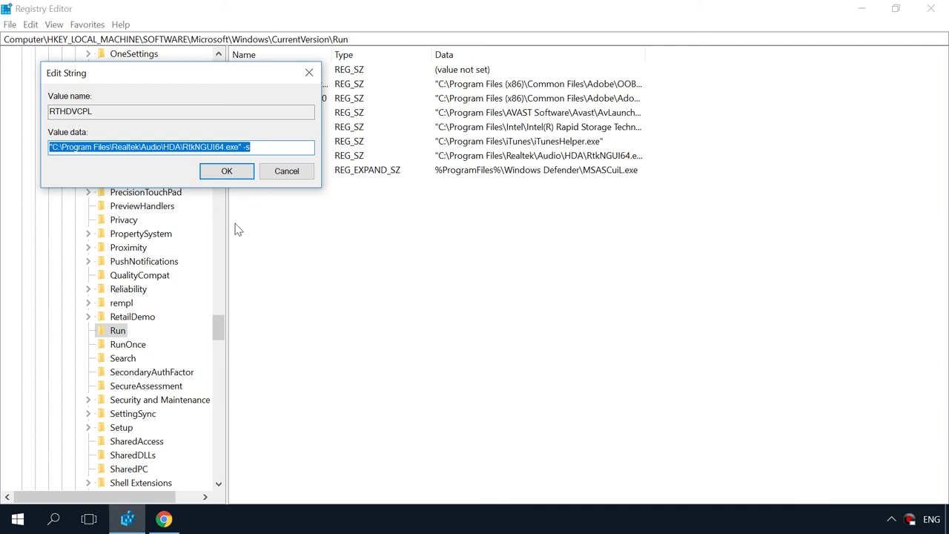
- Switch to Chrome and search Google for the copied path "C:\Program Files\Realtek\Audio\HDA\RtkNGUI64.exe" -s
{"action": "left_click", "coordinate": [164, 519]}
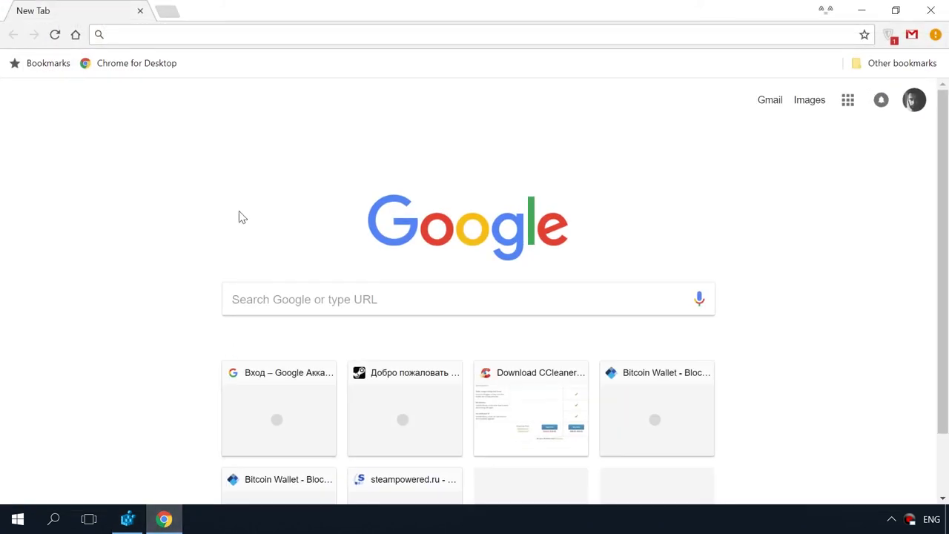
{"action": "left_click", "coordinate": [237, 35]}
{"action": "key", "text": "ctrl+v"}
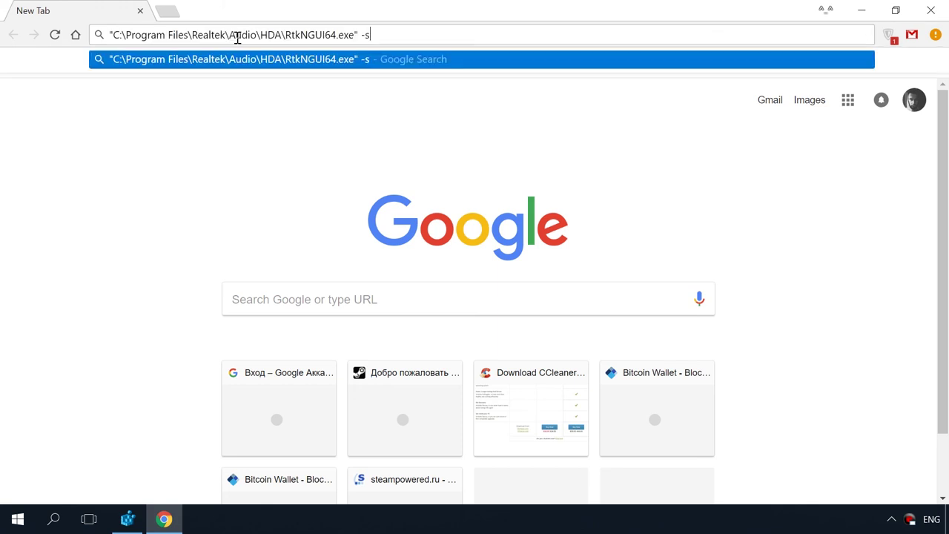
{"action": "key", "text": "Return"}
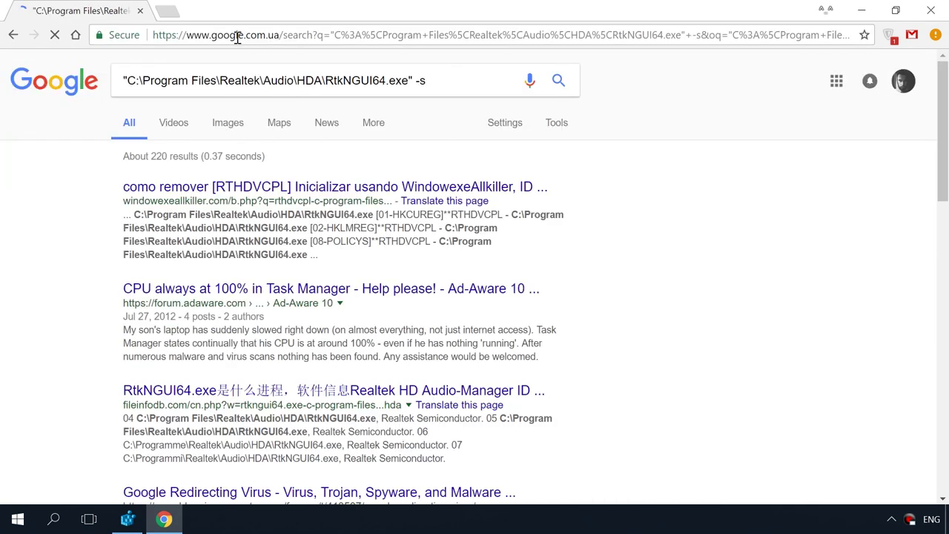